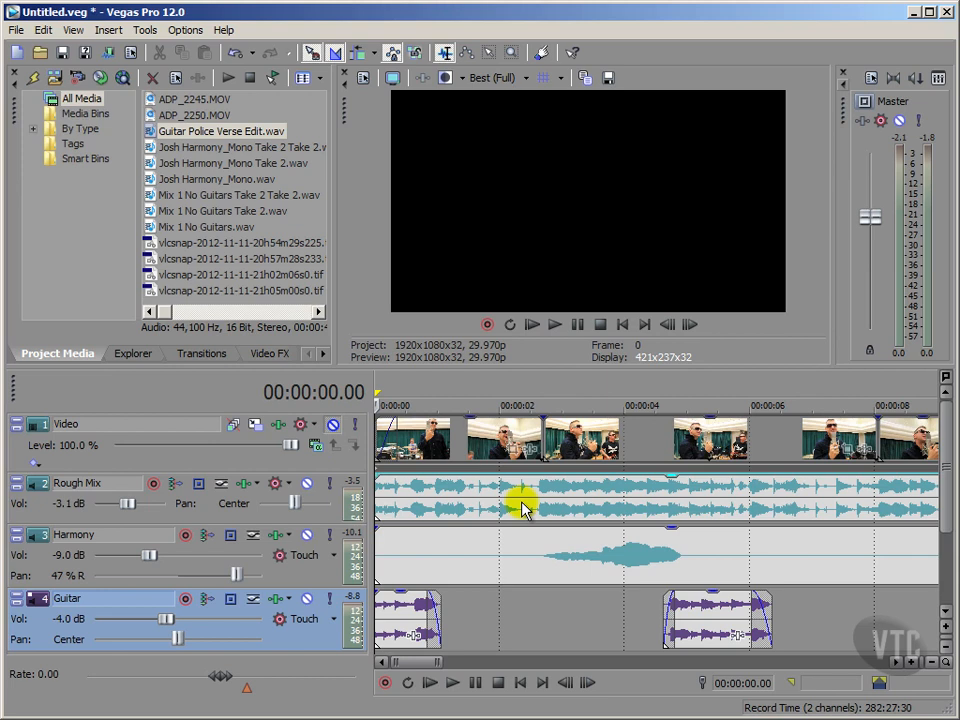
# With the project playing in the Mixing Console, set the Guitar track's volume to -3.4 dB and its pan to 18 % L.
pyautogui.click(938, 79)
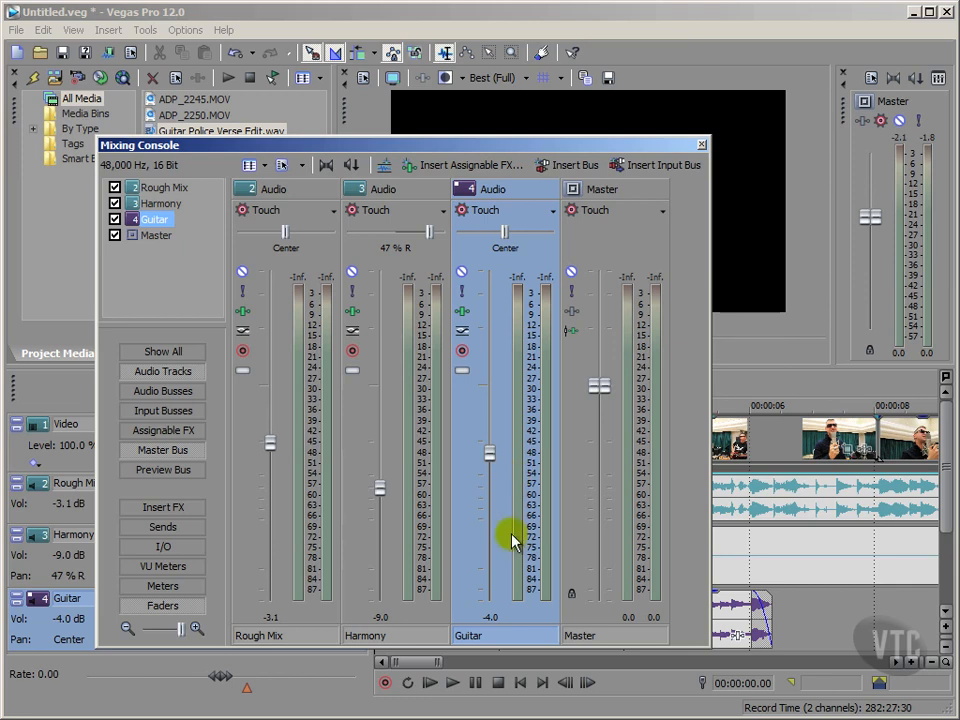
pyautogui.click(452, 683)
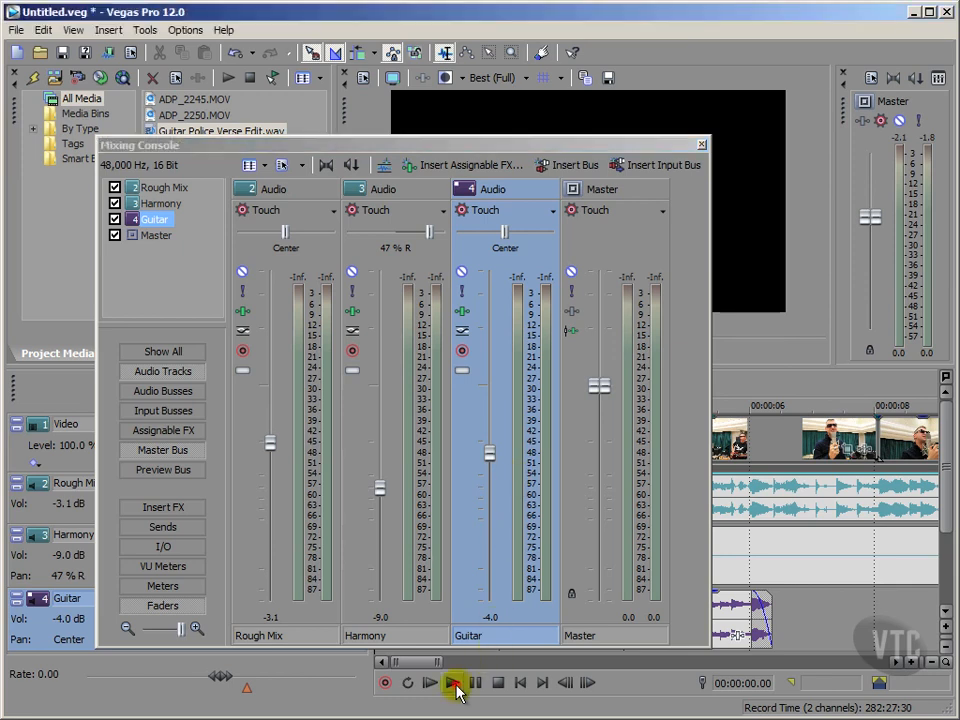
pyautogui.click(493, 455)
pyautogui.moveTo(493, 455); pyautogui.dragTo(490, 447)
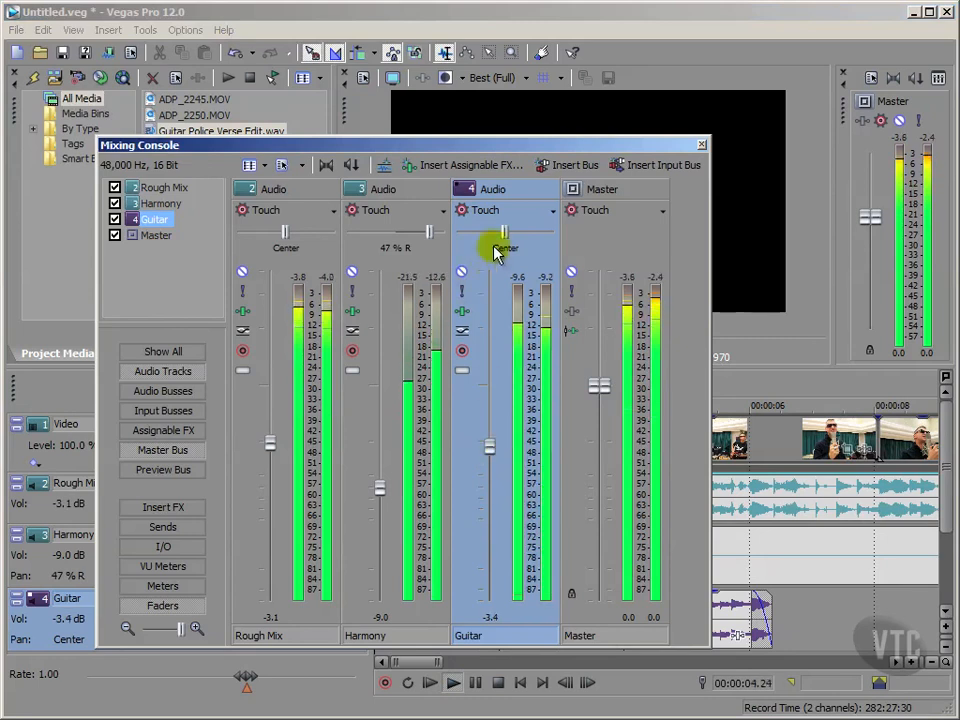
pyautogui.moveTo(505, 233); pyautogui.dragTo(492, 236)
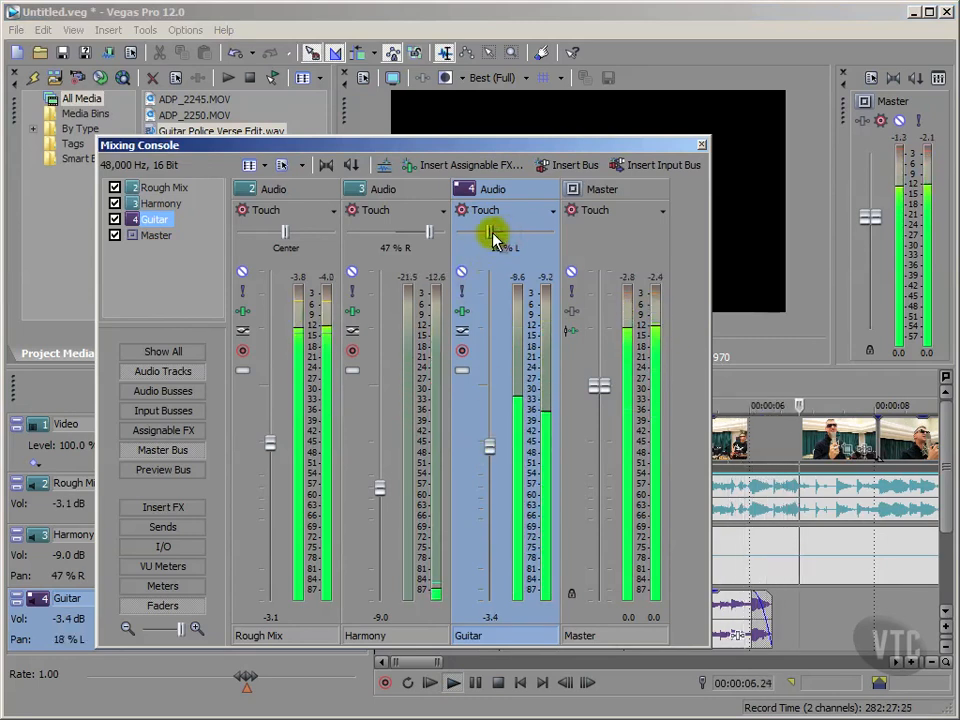
# Rebalance the playing mix by setting the Harmony track's volume to -7.3 dB and the Guitar track's volume to -3.5 dB.
pyautogui.moveTo(381, 490); pyautogui.dragTo(385, 476)
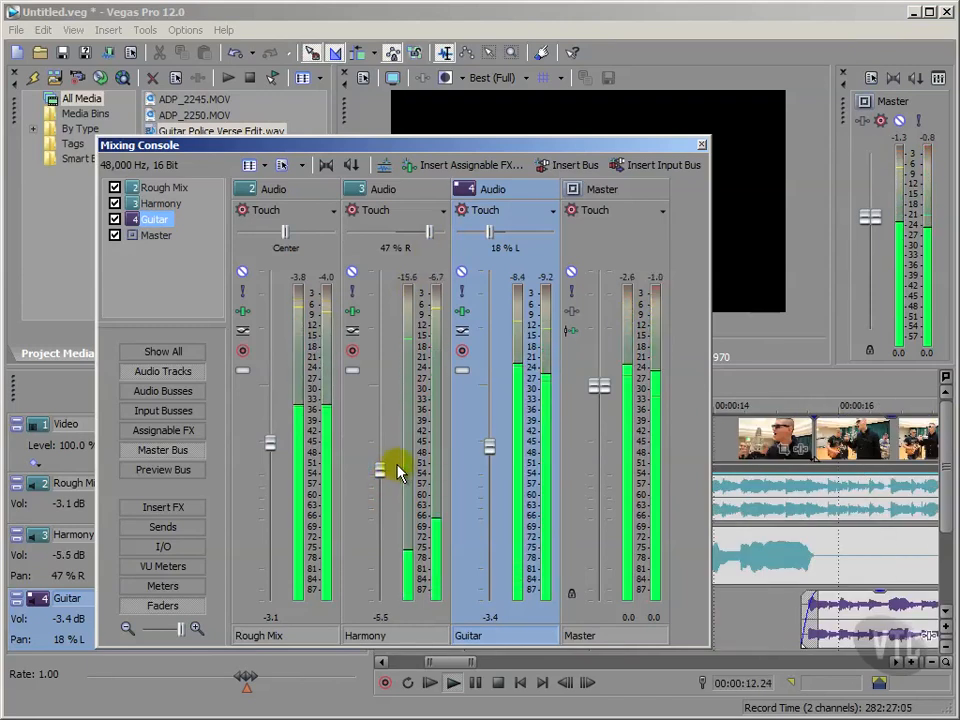
pyautogui.moveTo(381, 471); pyautogui.dragTo(382, 477)
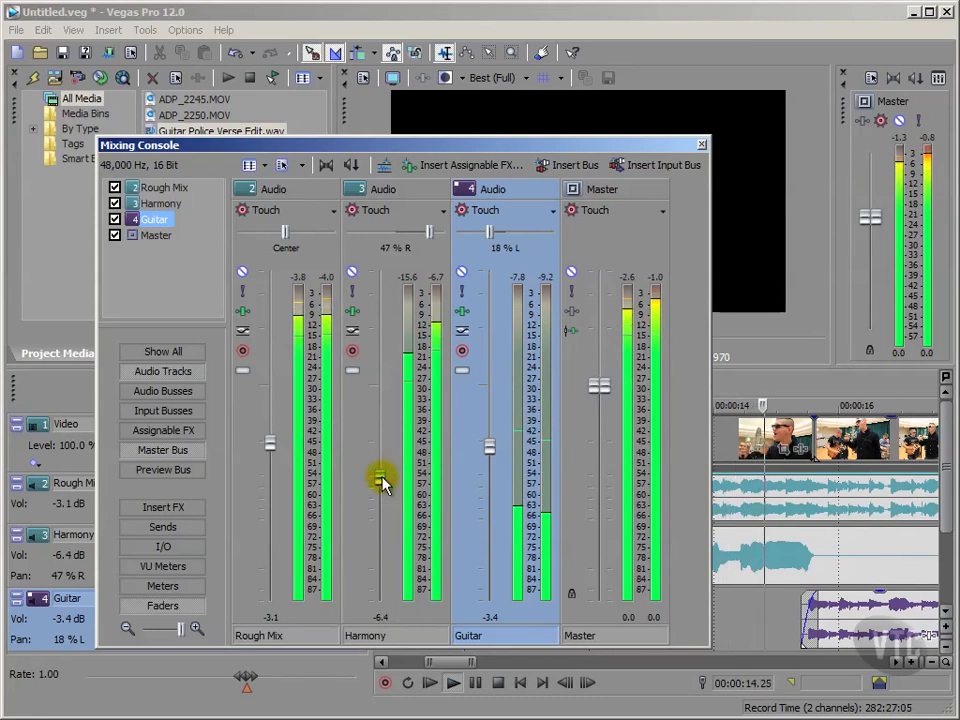
pyautogui.moveTo(488, 445); pyautogui.dragTo(488, 447)
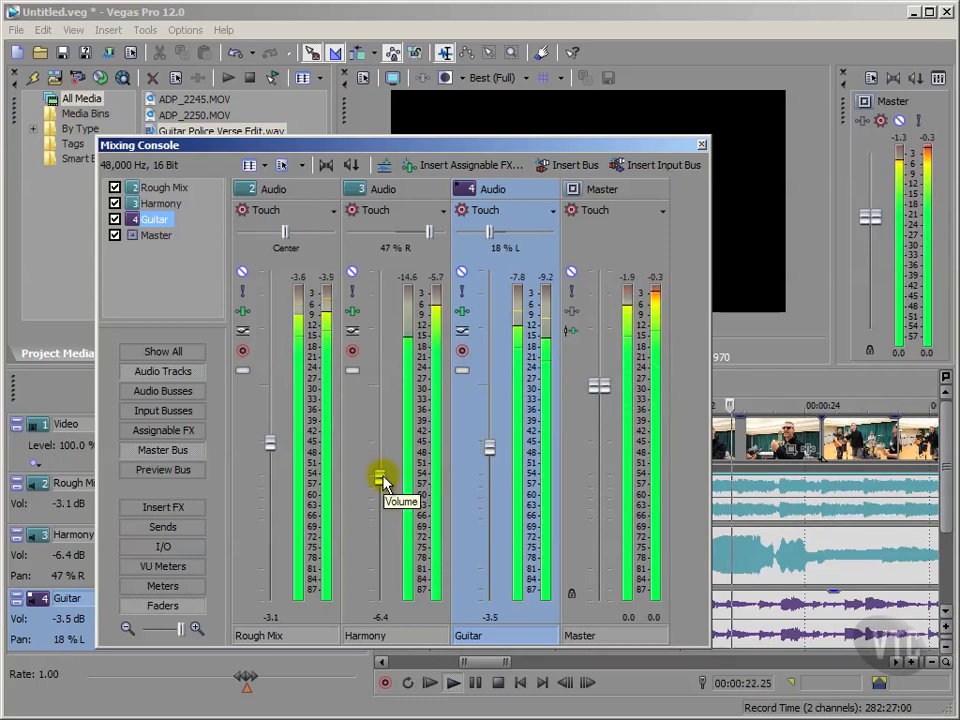
pyautogui.moveTo(384, 479); pyautogui.dragTo(381, 482)
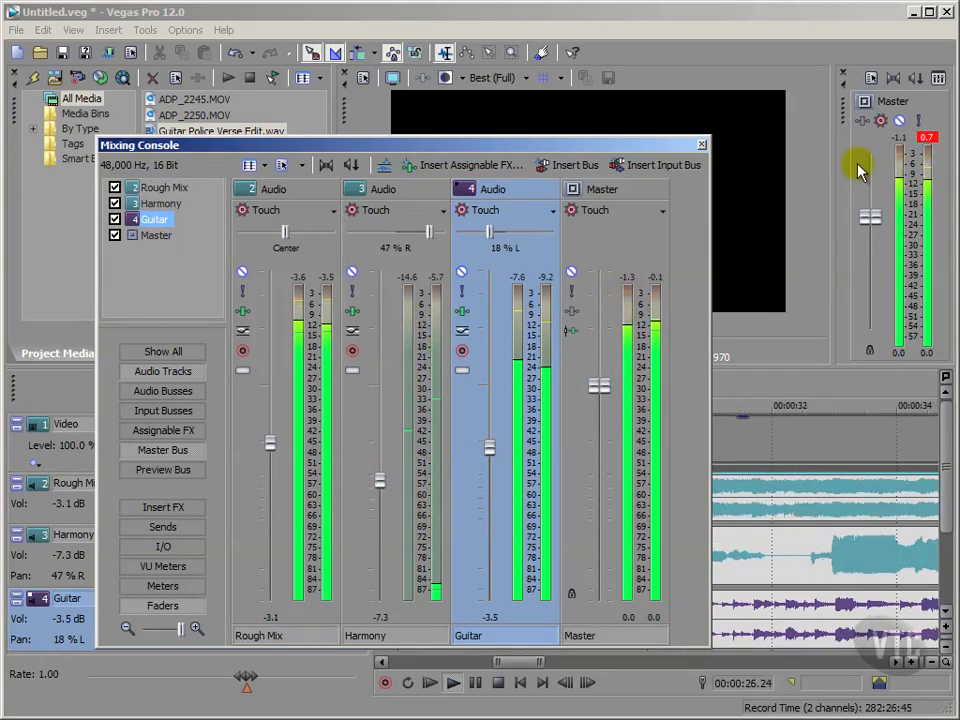
# Reset the Master bus clip indicators to recheck the output peaks during playback, and stop playback.
pyautogui.click(926, 138)
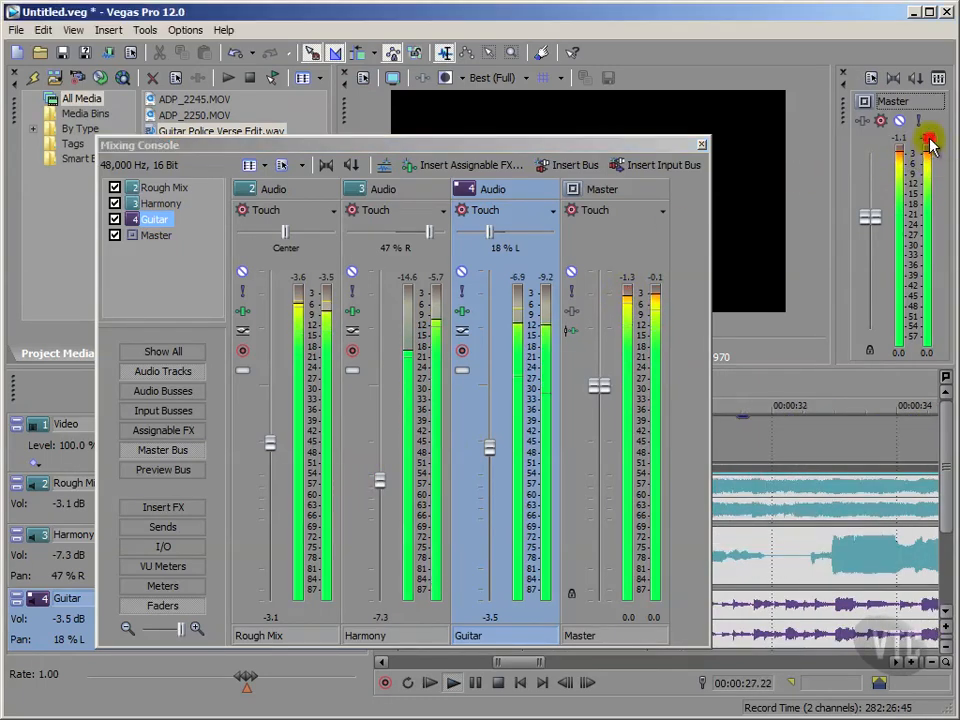
pyautogui.click(629, 278)
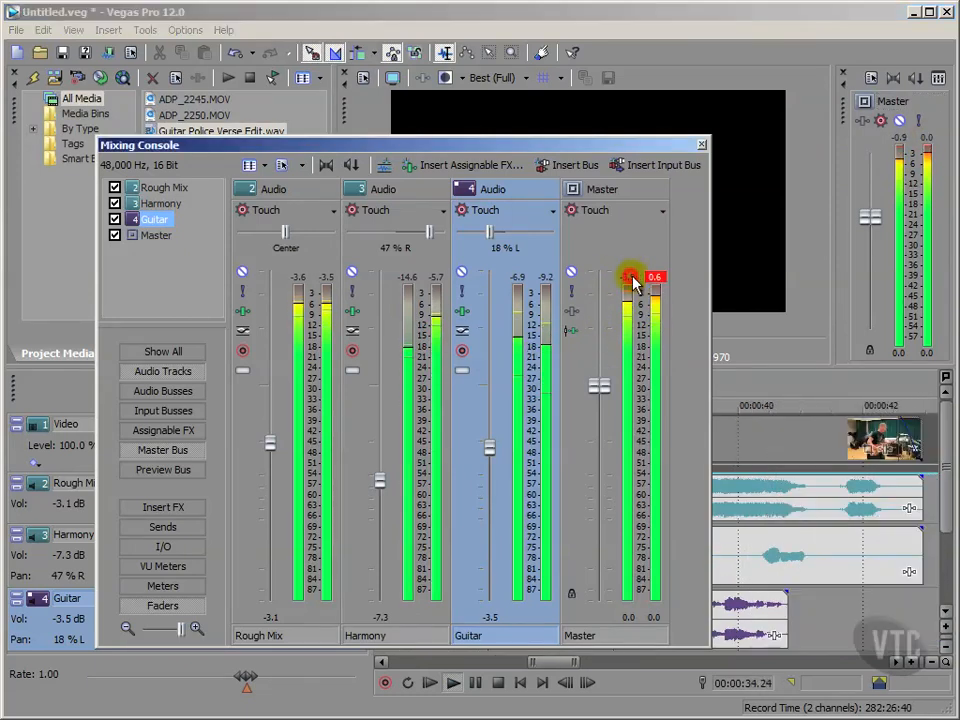
pyautogui.click(653, 278)
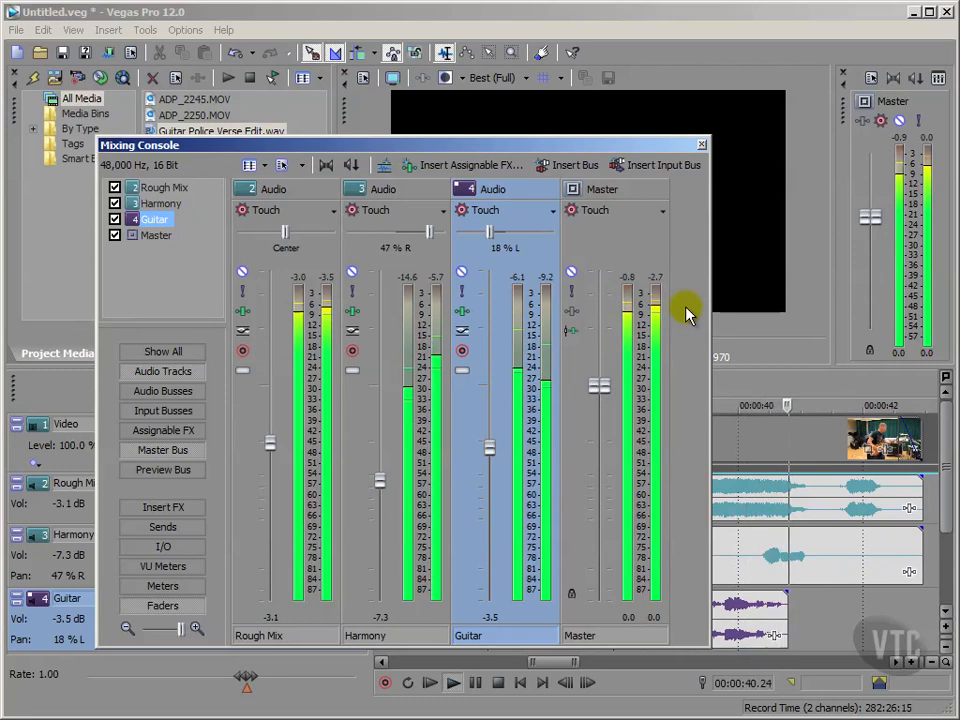
pyautogui.click(498, 684)
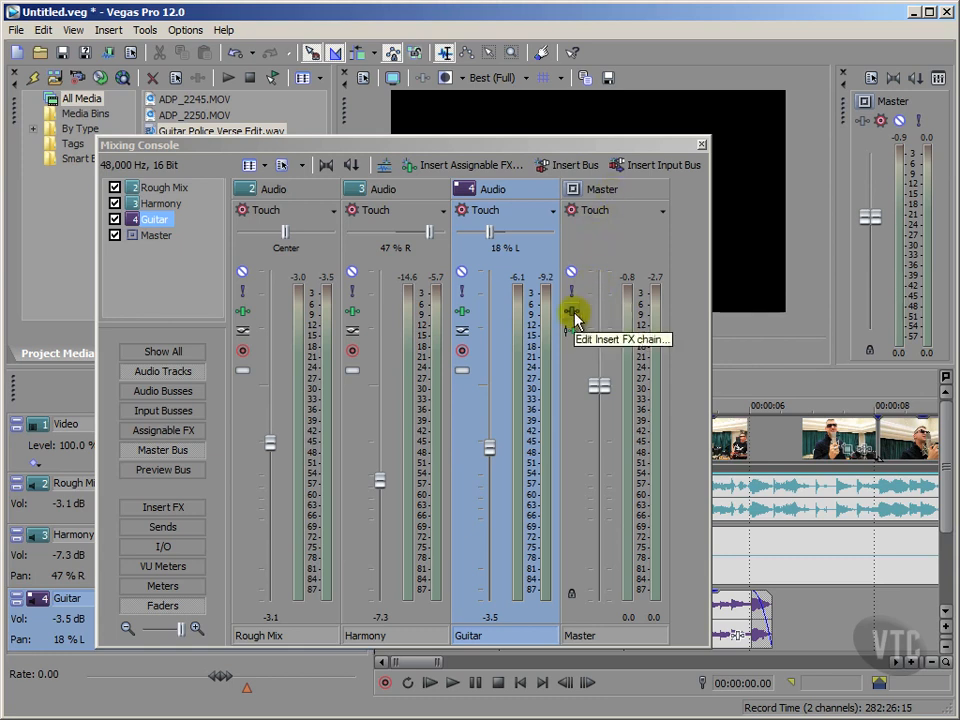
# Add the Sony Track Compressor plug-in to the Master bus effects chain.
pyautogui.click(572, 312)
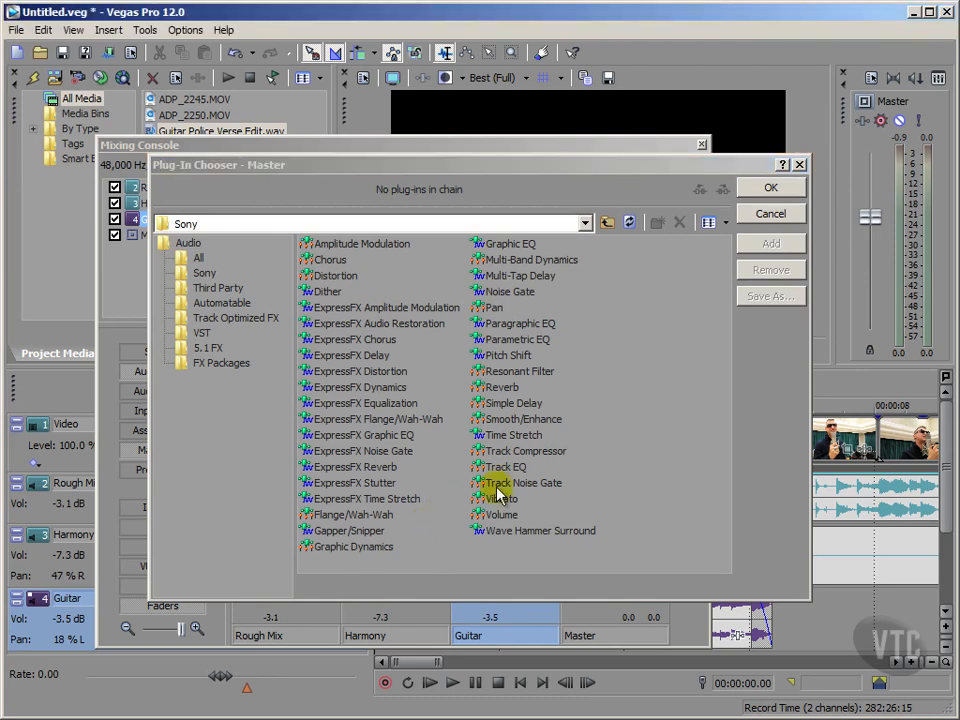
pyautogui.click(540, 456)
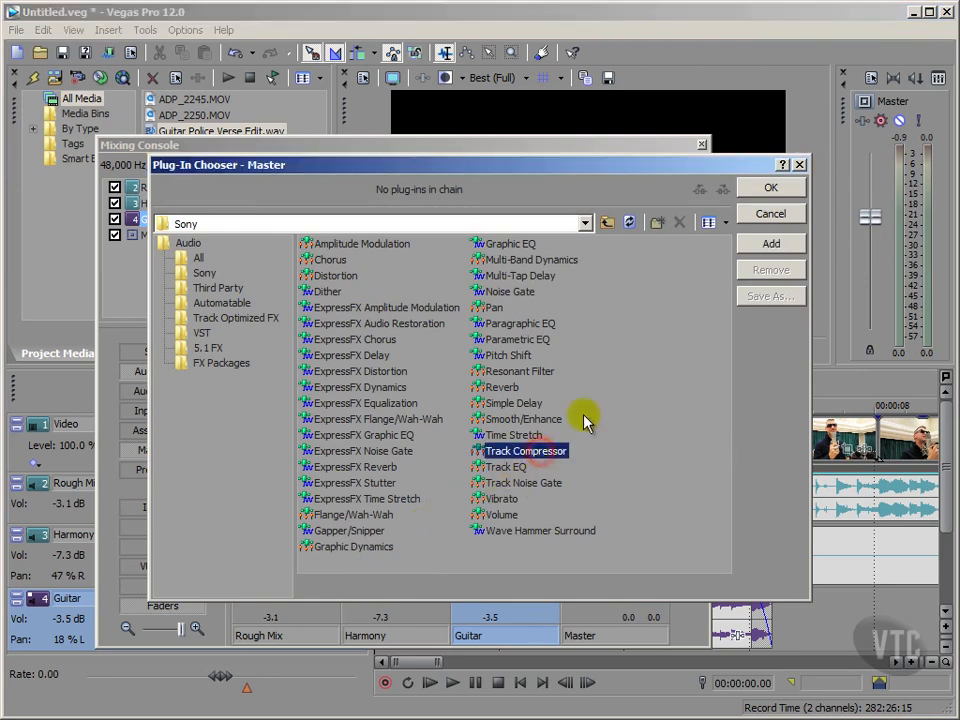
pyautogui.click(771, 244)
pyautogui.click(765, 190)
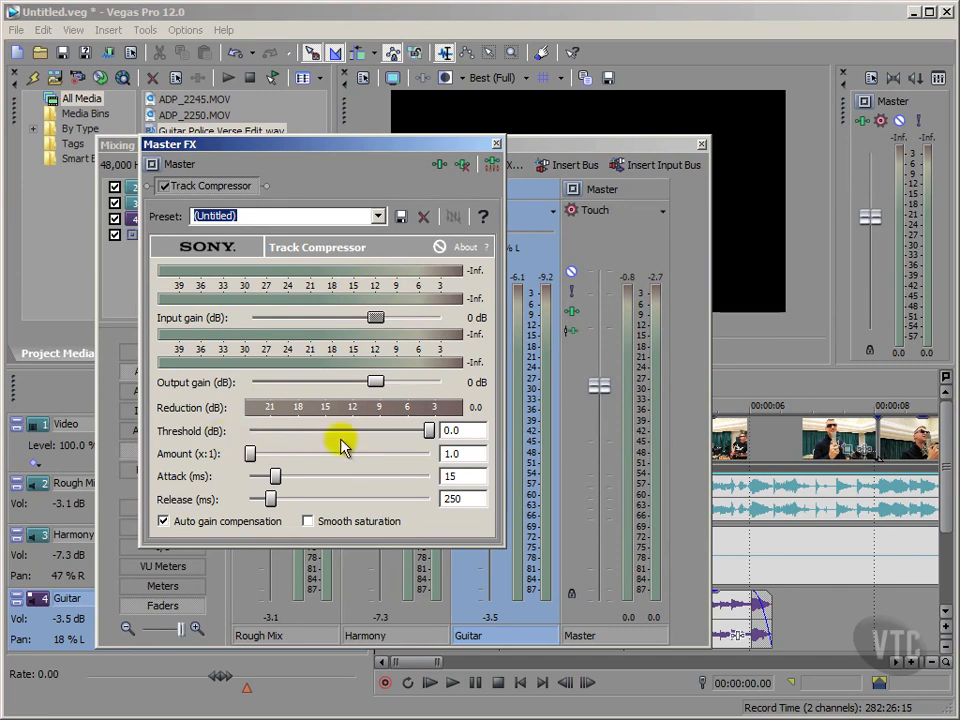
# Set the Track Compressor's threshold to -1.0 dB, amount to 1.9, attack to 0 ms and disable auto gain compensation, then close the effect and mixer windows.
pyautogui.moveTo(430, 438); pyautogui.dragTo(422, 439)
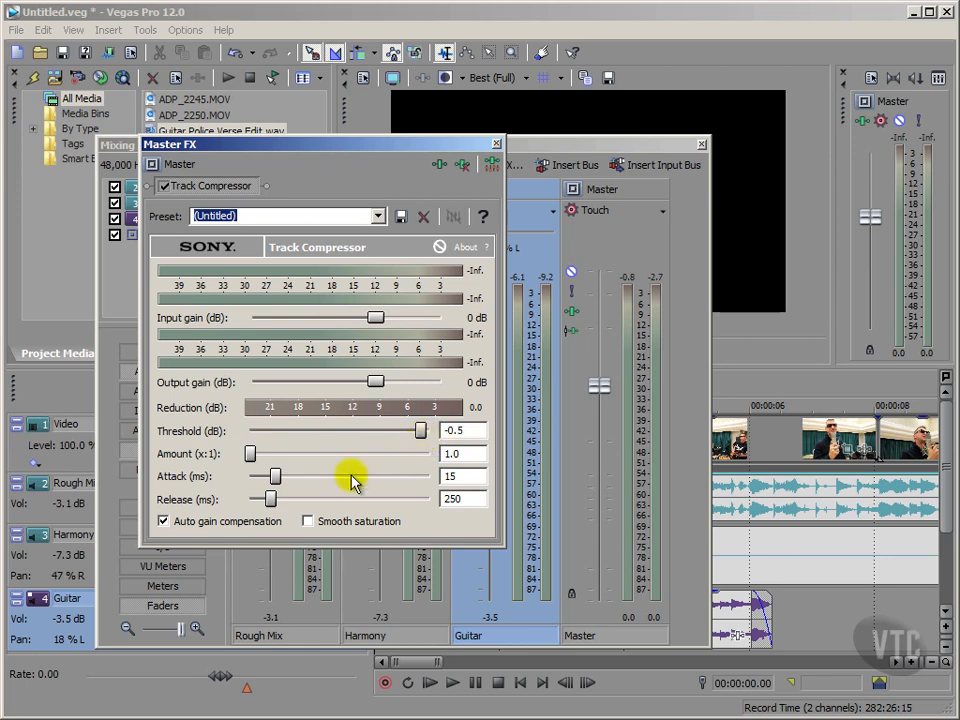
pyautogui.moveTo(254, 458); pyautogui.dragTo(272, 462)
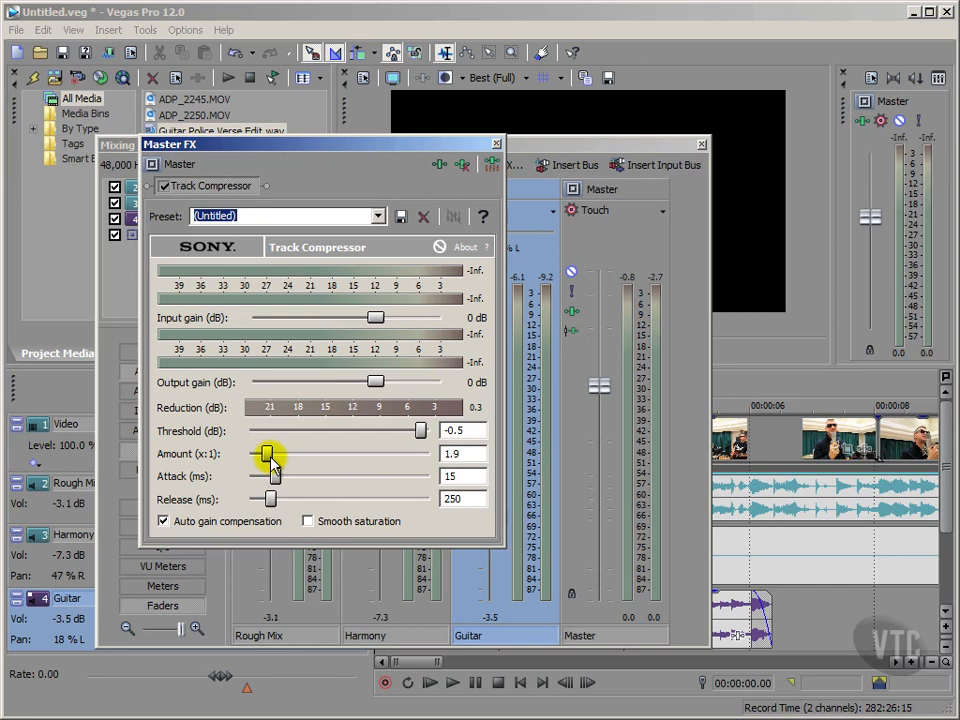
pyautogui.moveTo(420, 430); pyautogui.dragTo(409, 435)
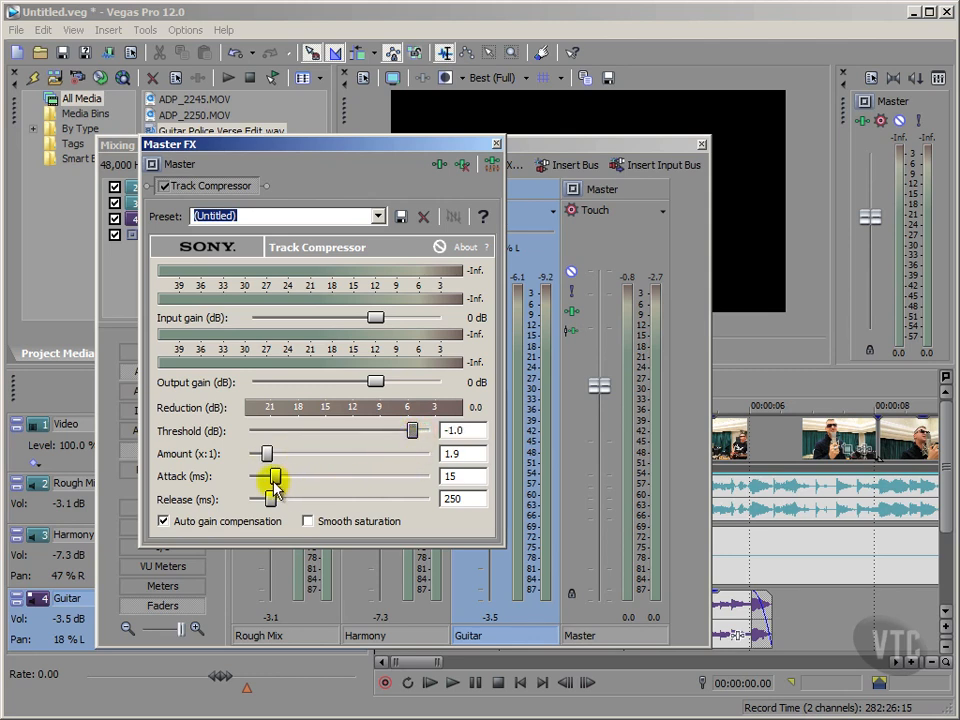
pyautogui.moveTo(272, 480); pyautogui.dragTo(251, 479)
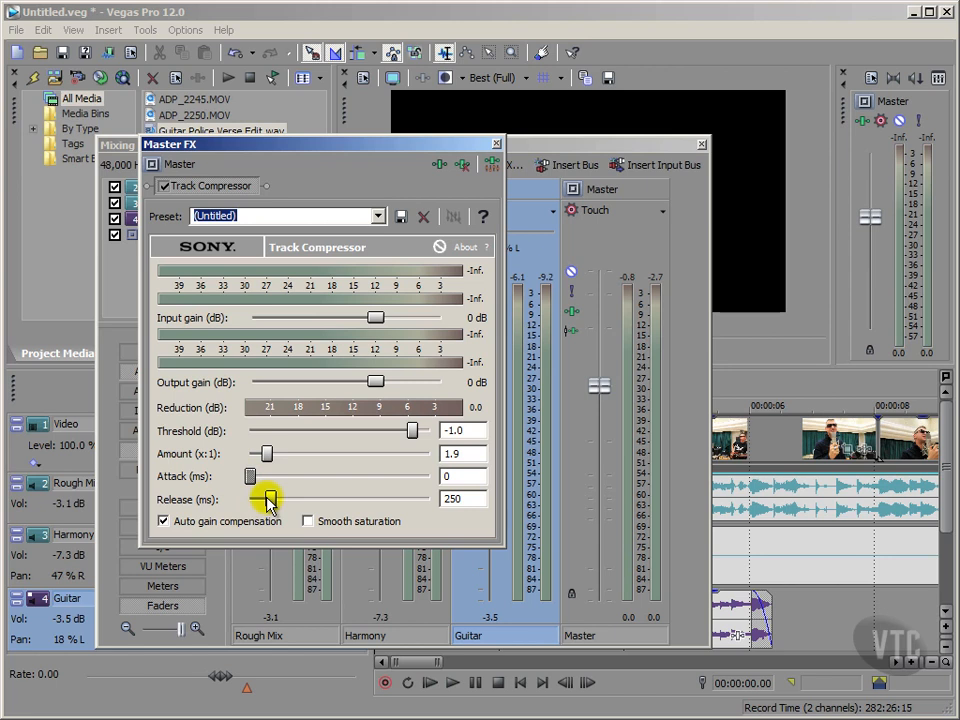
pyautogui.click(163, 521)
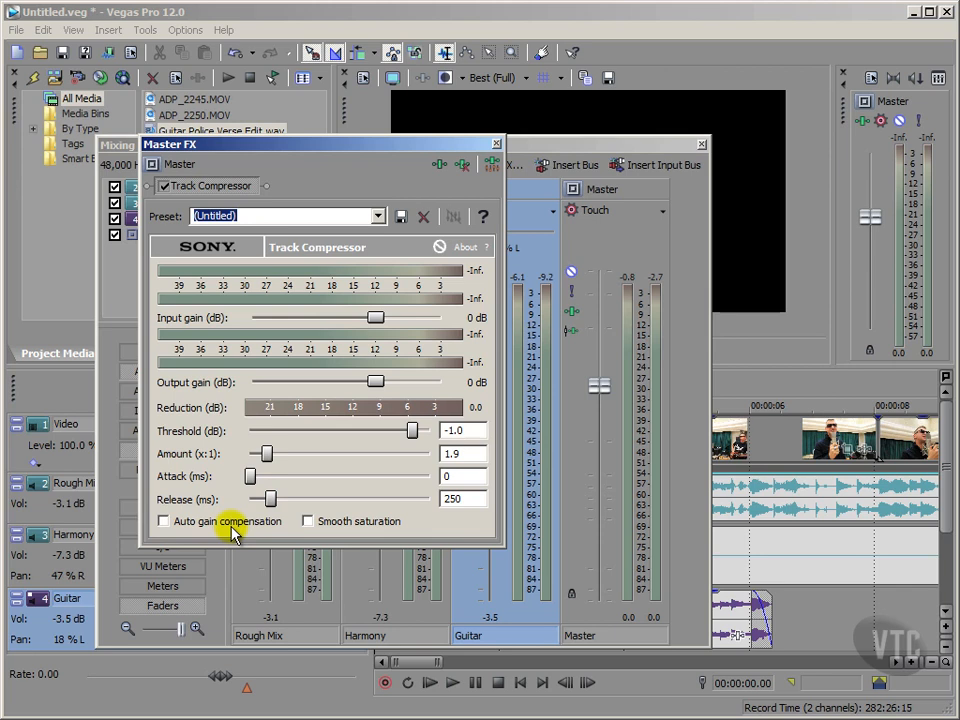
pyautogui.click(496, 143)
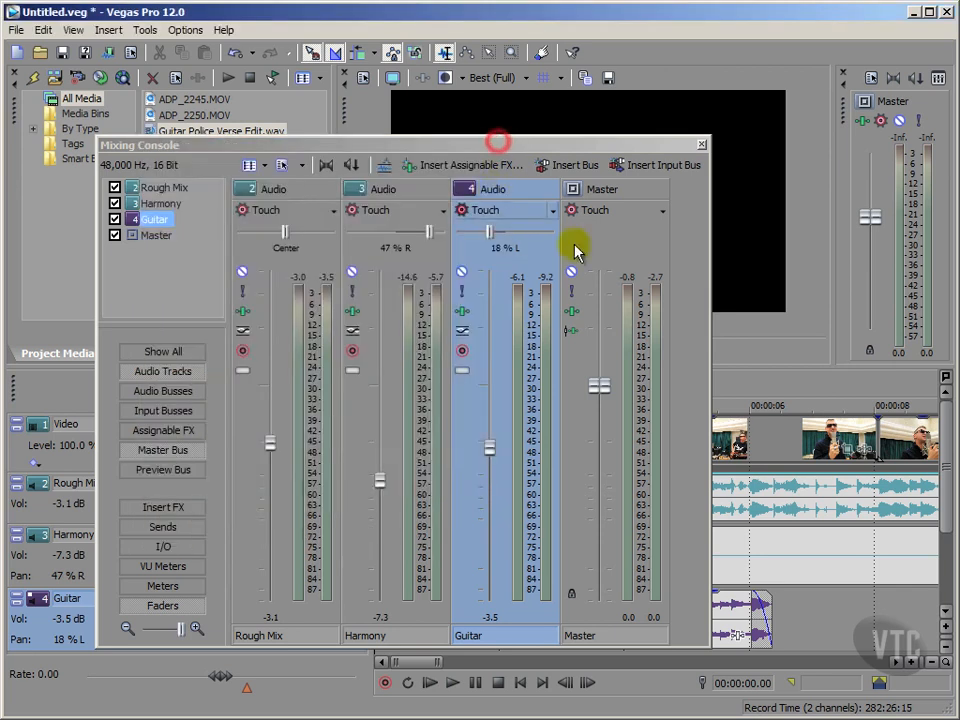
pyautogui.click(703, 147)
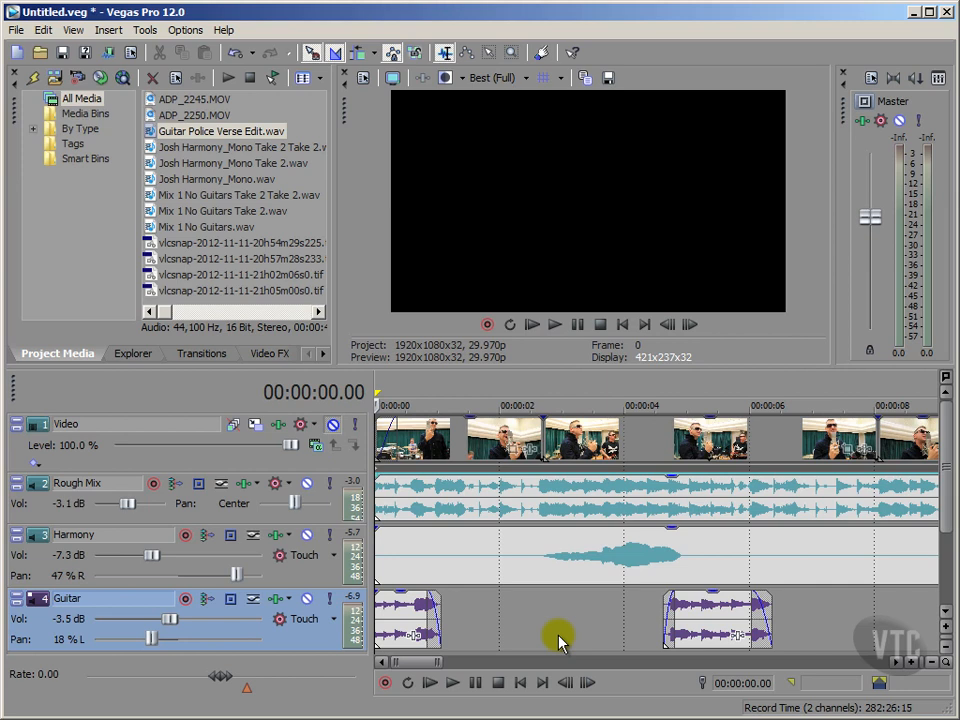
# Play the compressed mix from the start, resetting the Master peak indicators to check for clipping, and stop playback.
pyautogui.click(453, 684)
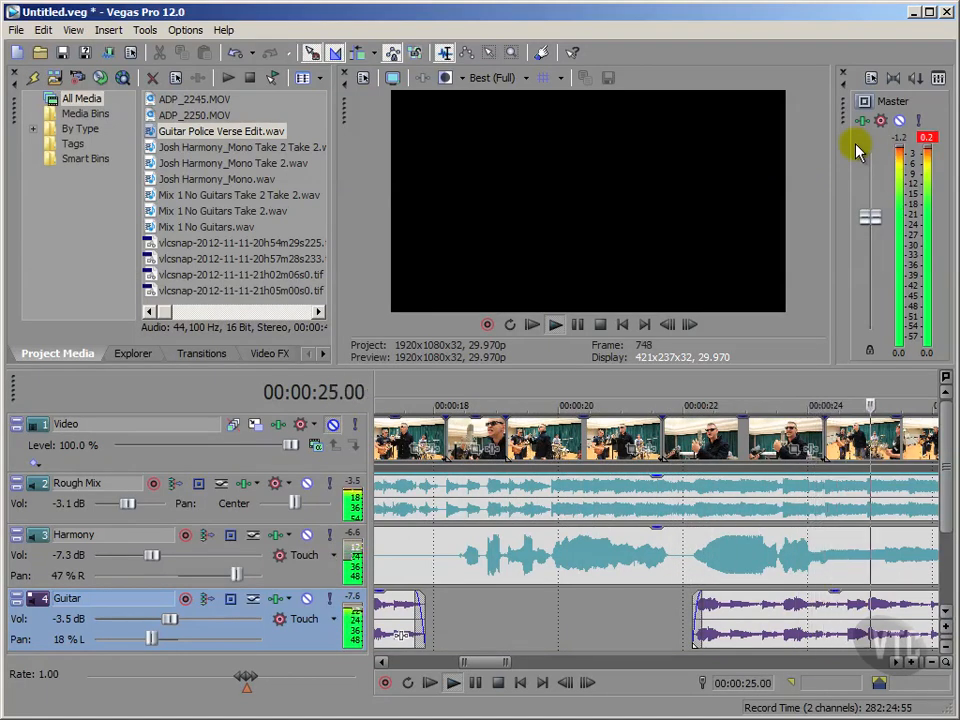
pyautogui.click(932, 140)
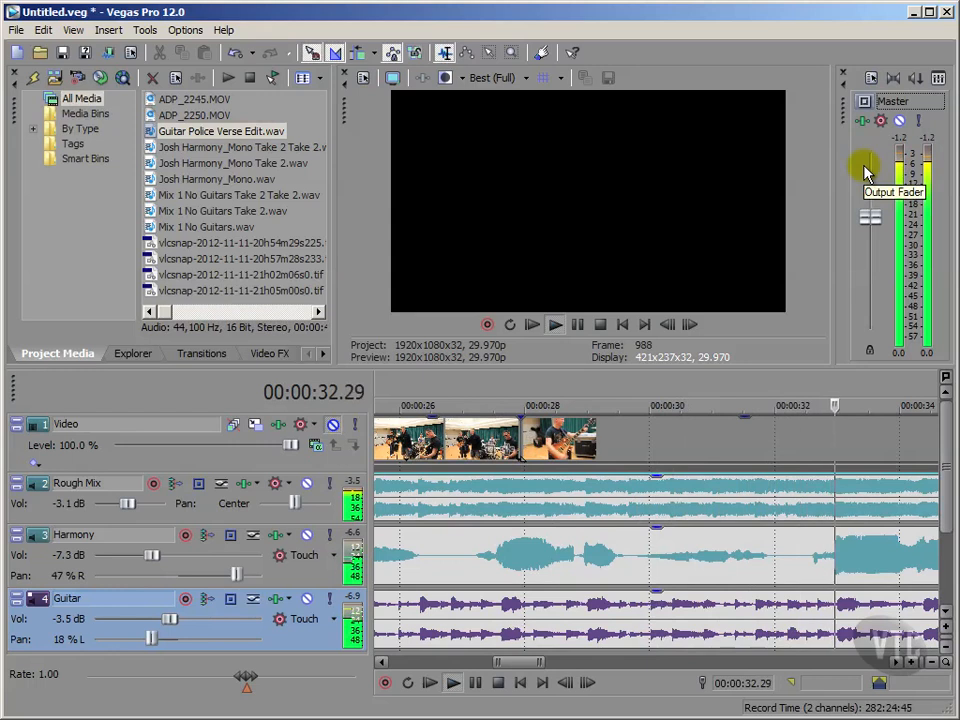
pyautogui.click(899, 137)
pyautogui.click(927, 138)
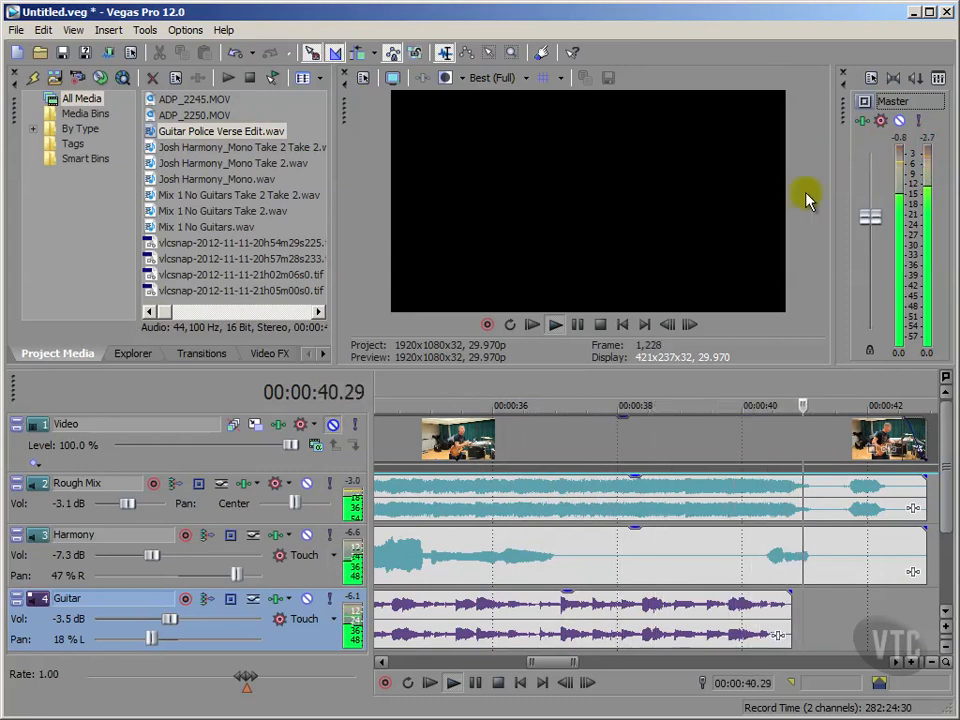
pyautogui.click(602, 326)
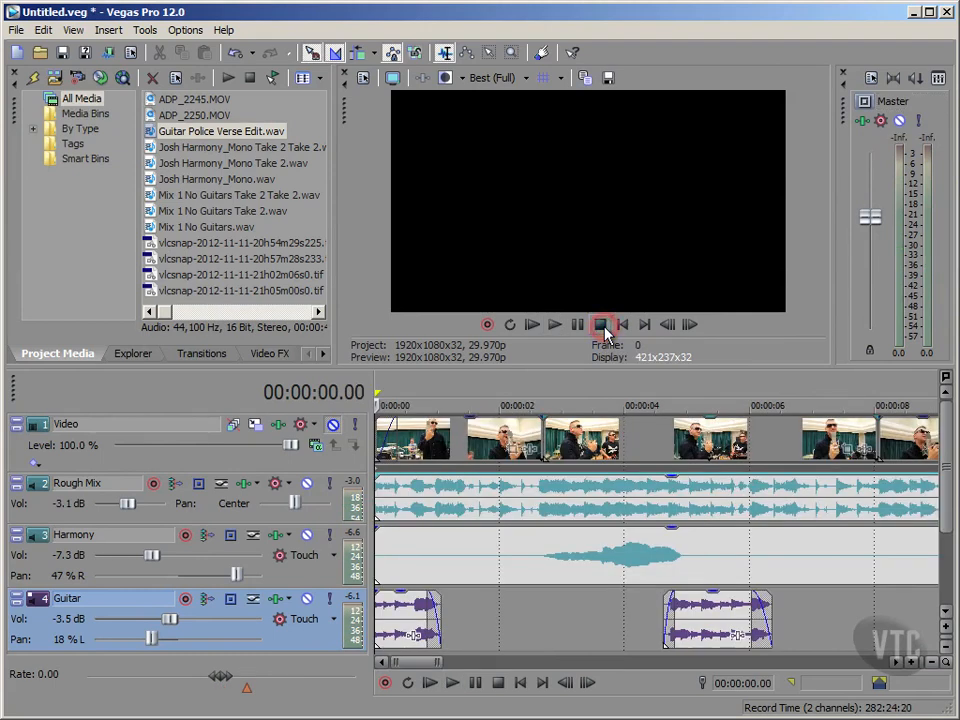
pyautogui.click(81, 286)
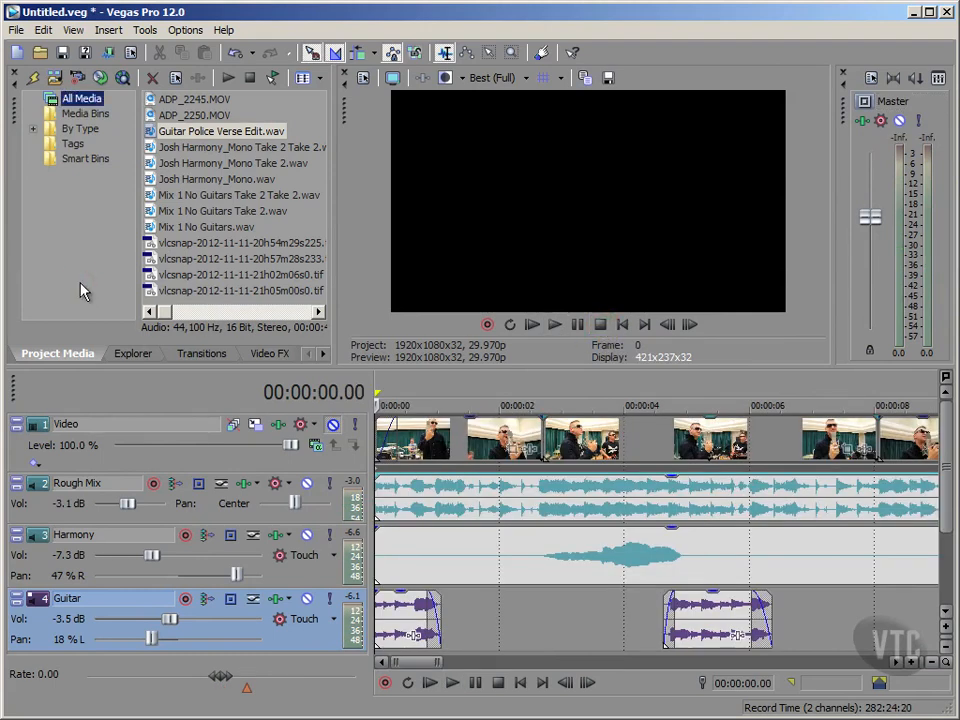